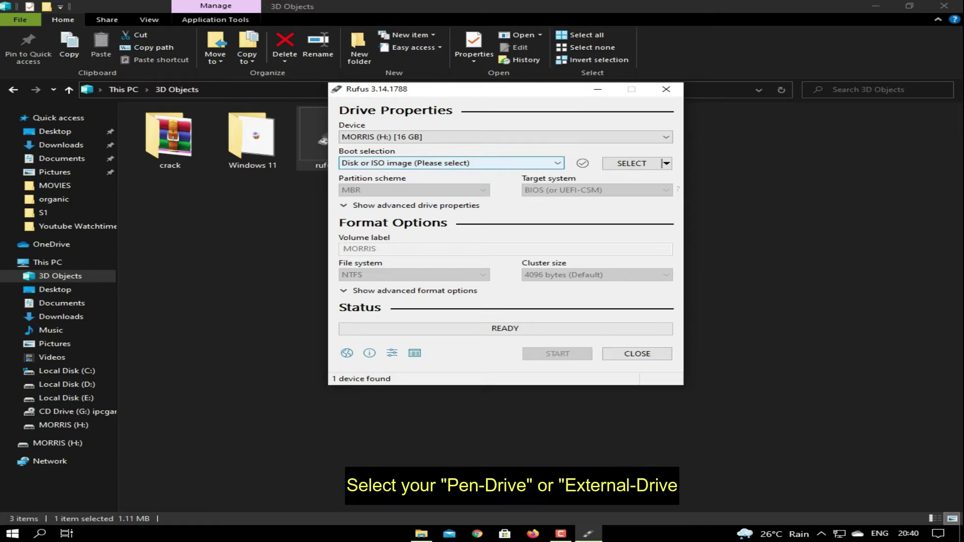
# - Choose the 16 GB drive (H:) as the device and Disk or ISO image as the boot selection
pyautogui.click(505, 137)
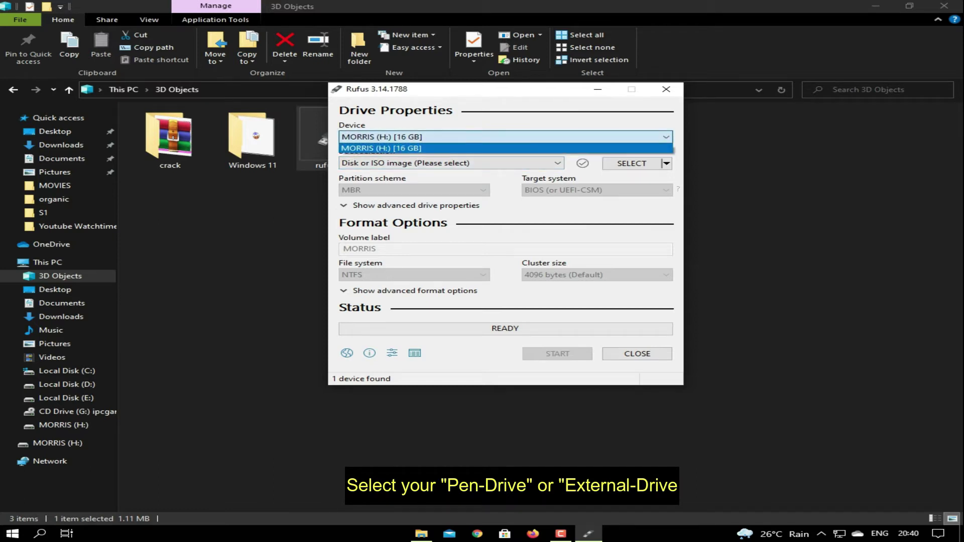
pyautogui.press('Return')
pyautogui.press('Tab')
pyautogui.hotkey('alt', 'Down')
pyautogui.press('Up')
pyautogui.press('Up')
pyautogui.press('Down')
pyautogui.press('Down')
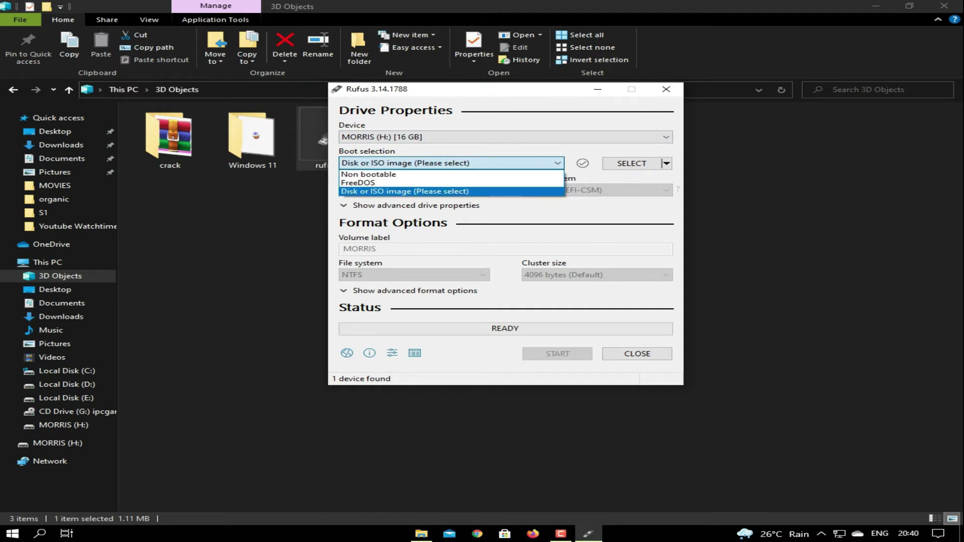
pyautogui.press('Return')
# - Load the 21996.1.210529-1541 CLIENT_CONSUMER x64 ISO from the Windows 11 folder in 3D Objects as the boot image
pyautogui.press('Tab')
pyautogui.press('Return')
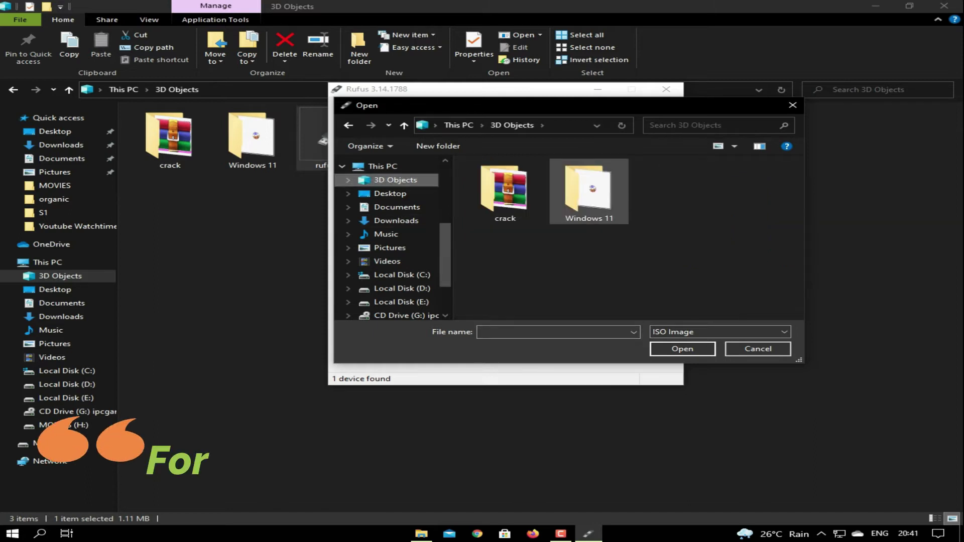
pyautogui.doubleClick(589, 191)
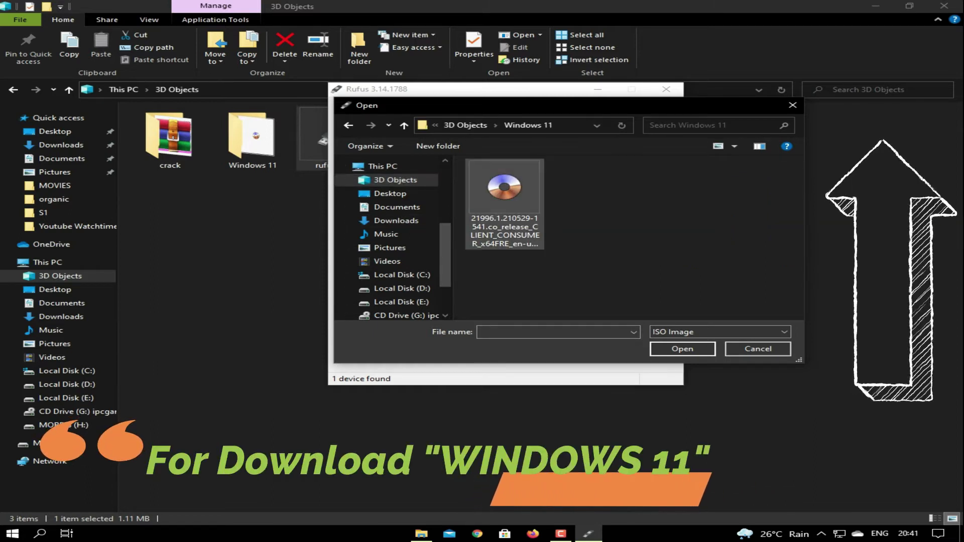
pyautogui.click(505, 201)
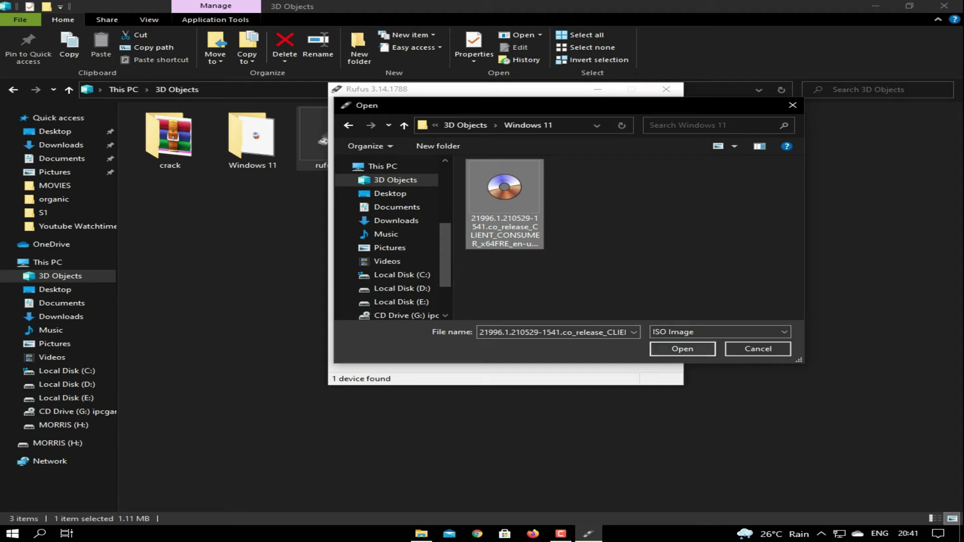
pyautogui.press('Return')
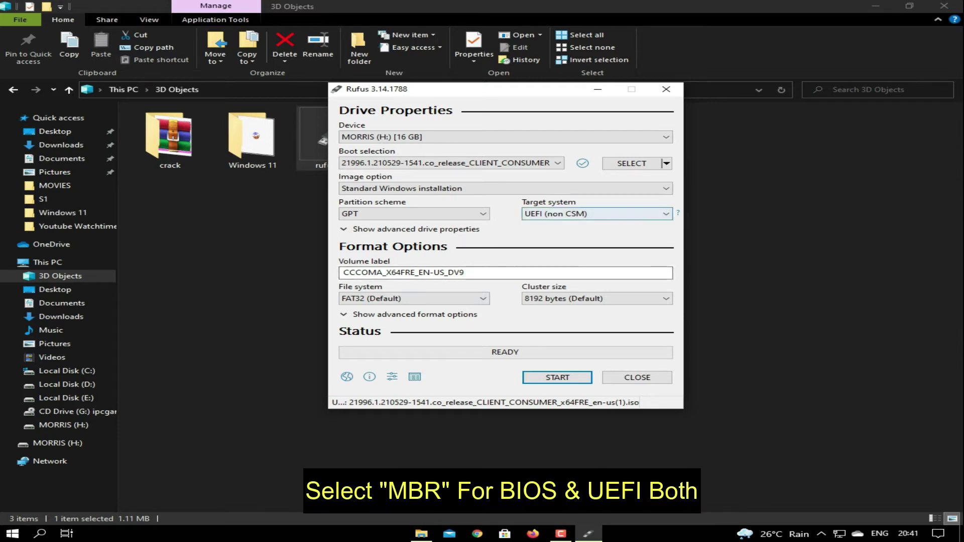
# - Set the partition scheme to MBR with BIOS (or UEFI-CSM) as the target system
pyautogui.click(414, 213)
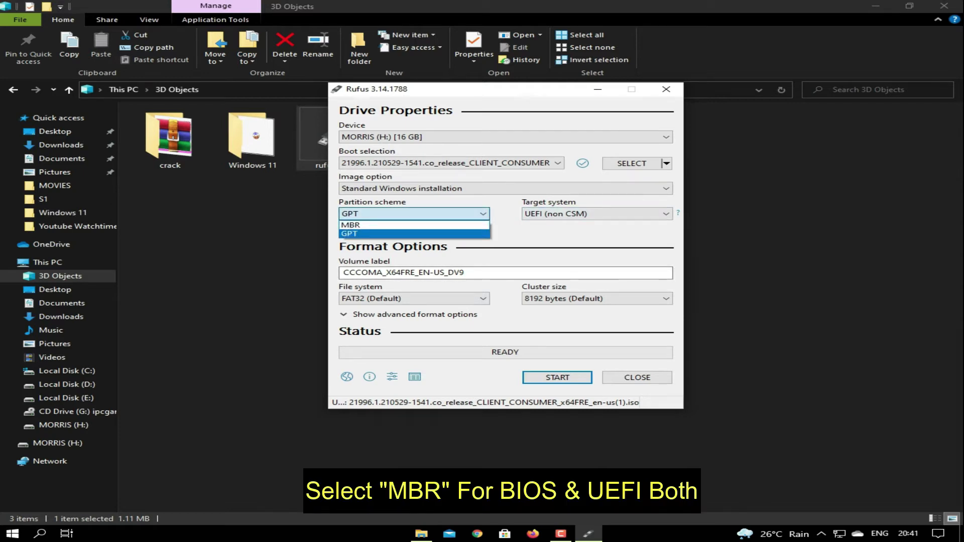
pyautogui.click(351, 225)
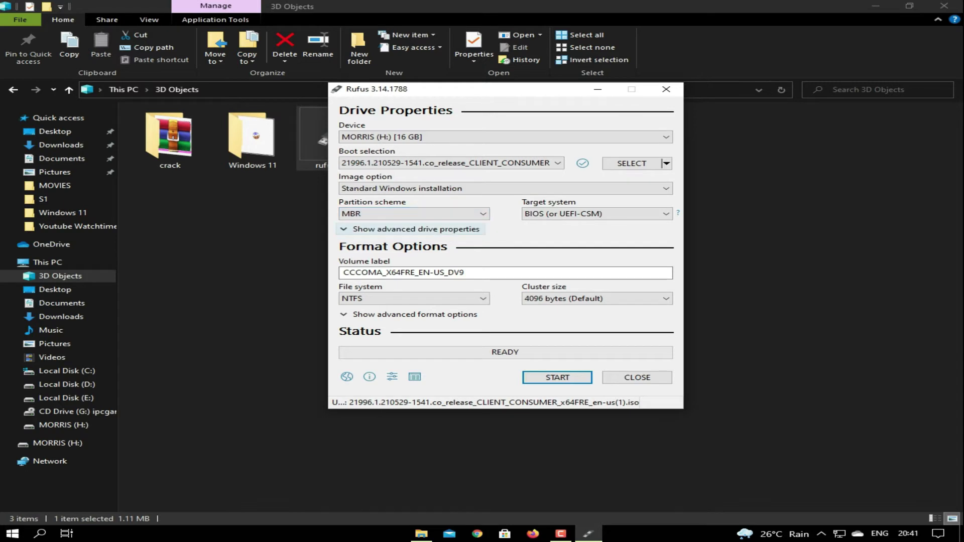
pyautogui.click(597, 213)
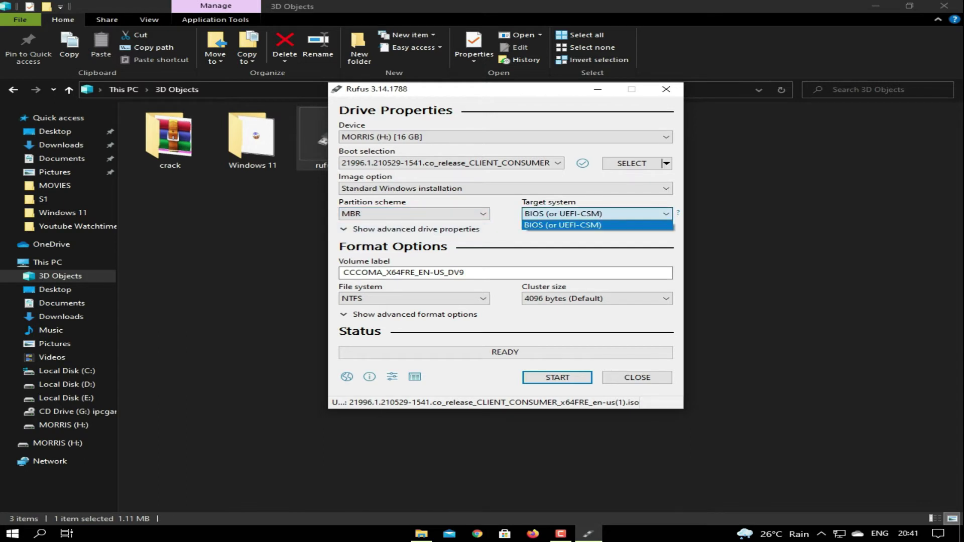
pyautogui.press('Return')
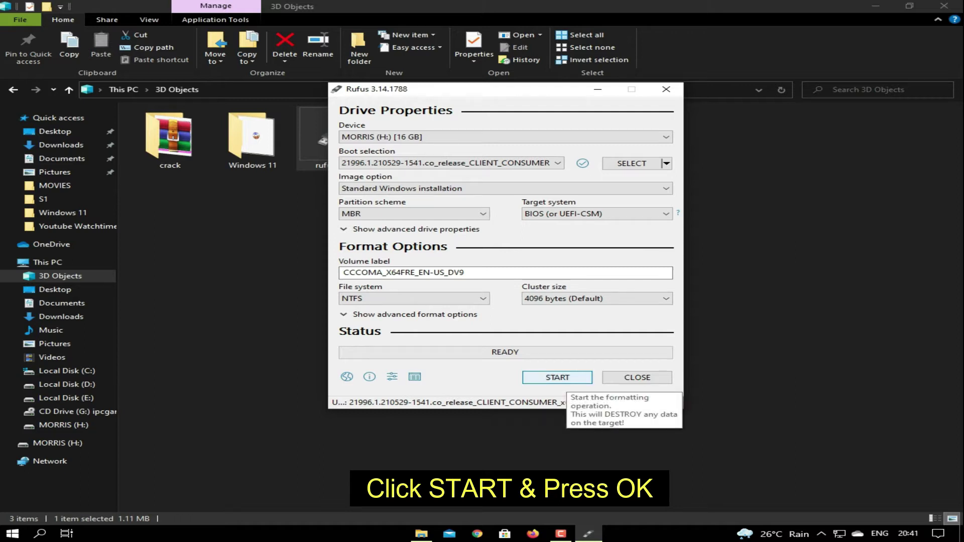
# - Write the Windows image to drive H:, accepting the loss of all its data, and close Rufus
pyautogui.click(557, 377)
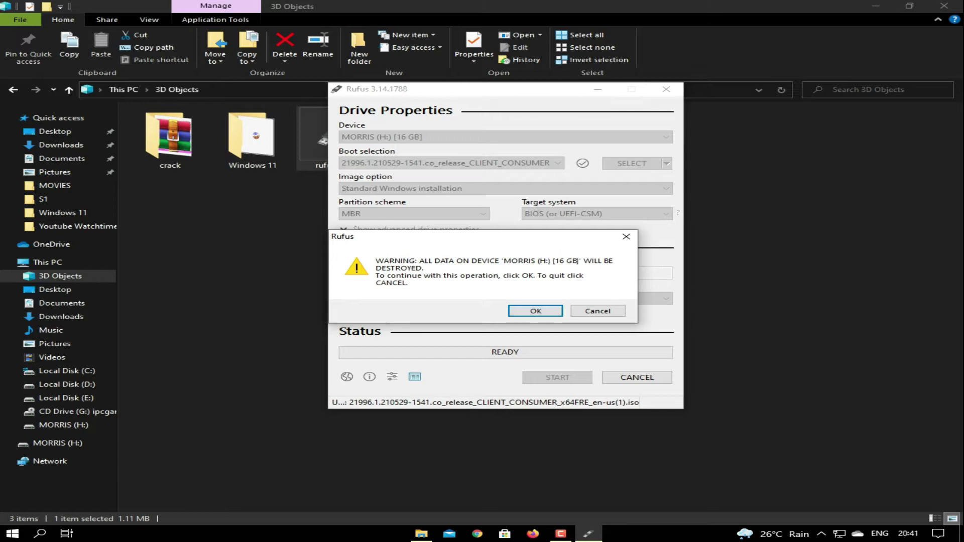
pyautogui.press('Return')
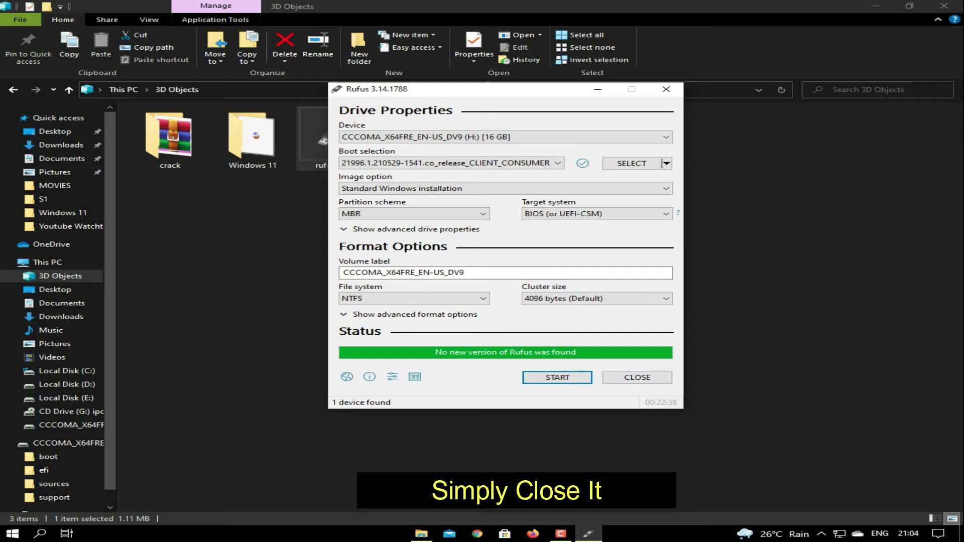
pyautogui.click(637, 377)
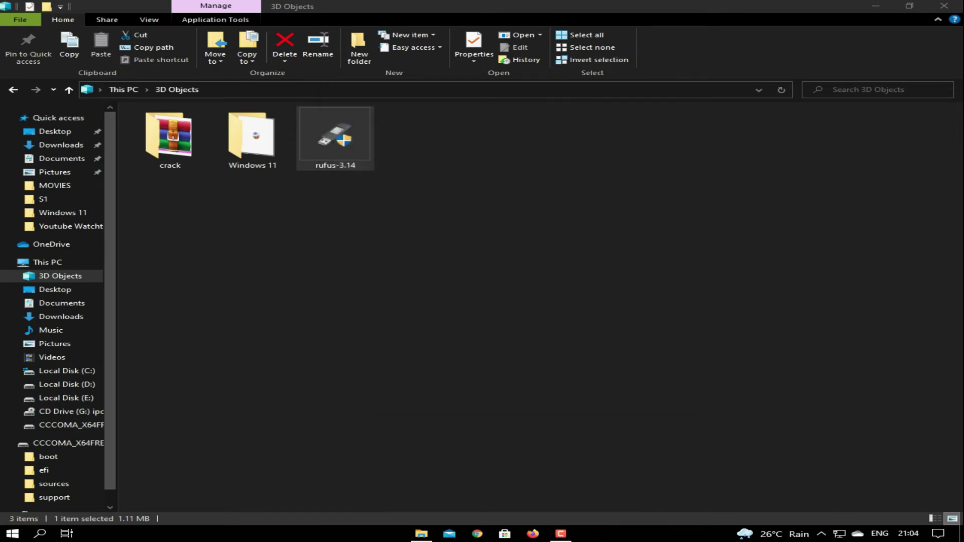
pyautogui.rightClick(460, 211)
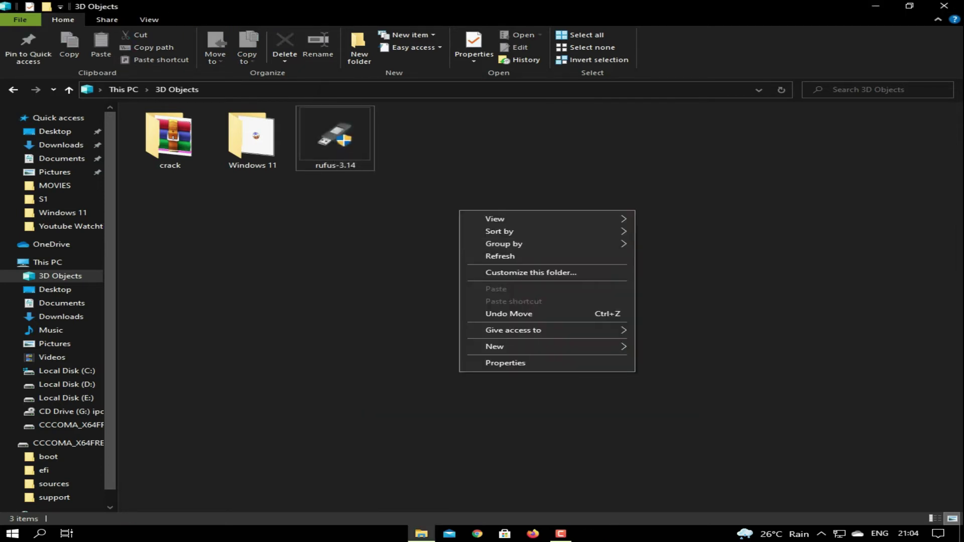
pyautogui.click(500, 256)
pyautogui.rightClick(492, 209)
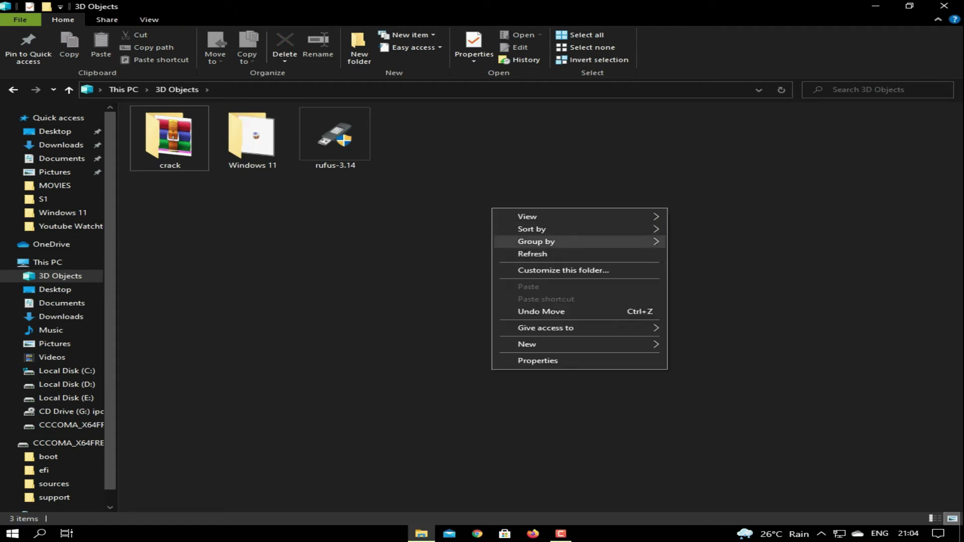
pyautogui.click(522, 254)
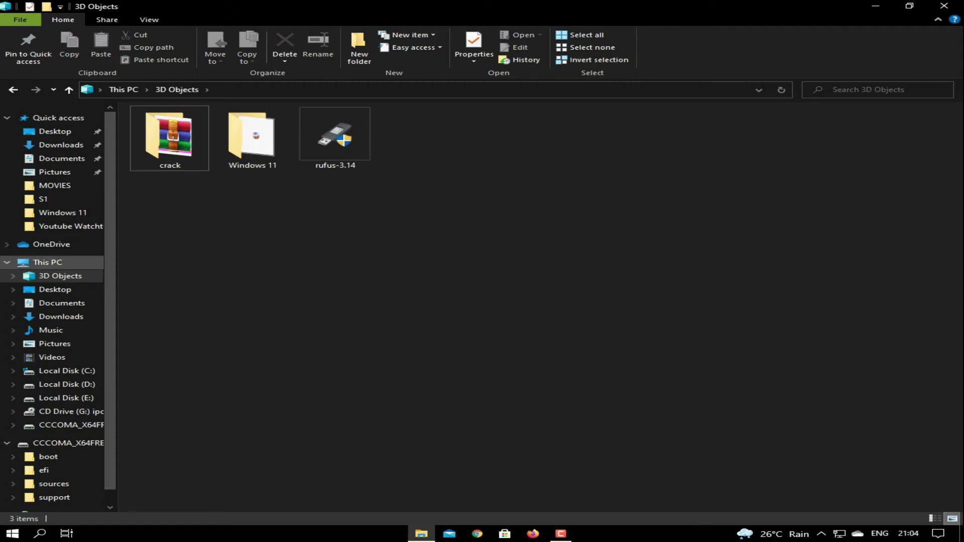
# - Open the CCCOMA_X64FRE_EN-US_DV9 (H:) drive from This PC to view the written files
pyautogui.click(47, 262)
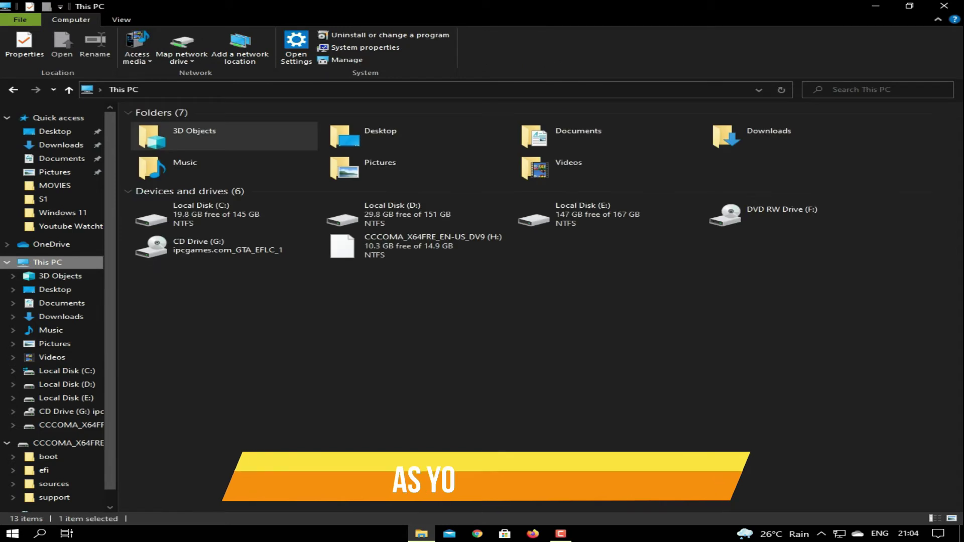
pyautogui.rightClick(389, 317)
pyautogui.click(407, 361)
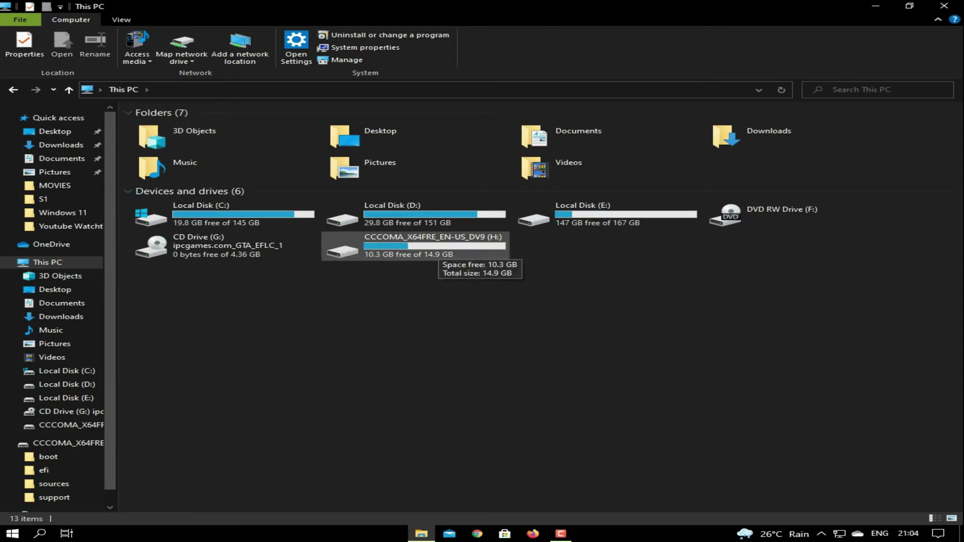
pyautogui.click(434, 248)
pyautogui.doubleClick(435, 248)
pyautogui.moveTo(311, 286); pyautogui.dragTo(346, 121)
pyautogui.rightClick(478, 181)
pyautogui.click(519, 227)
pyautogui.rightClick(493, 182)
pyautogui.click(556, 227)
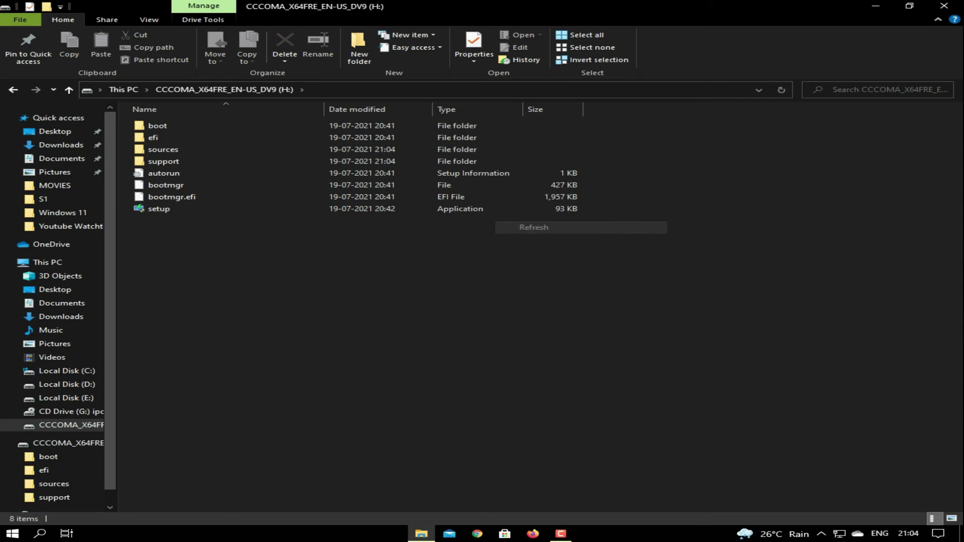
# - Inspect the H: partition on Disk 1 in Disk Management, and close Computer Management
pyautogui.rightClick(10, 263)
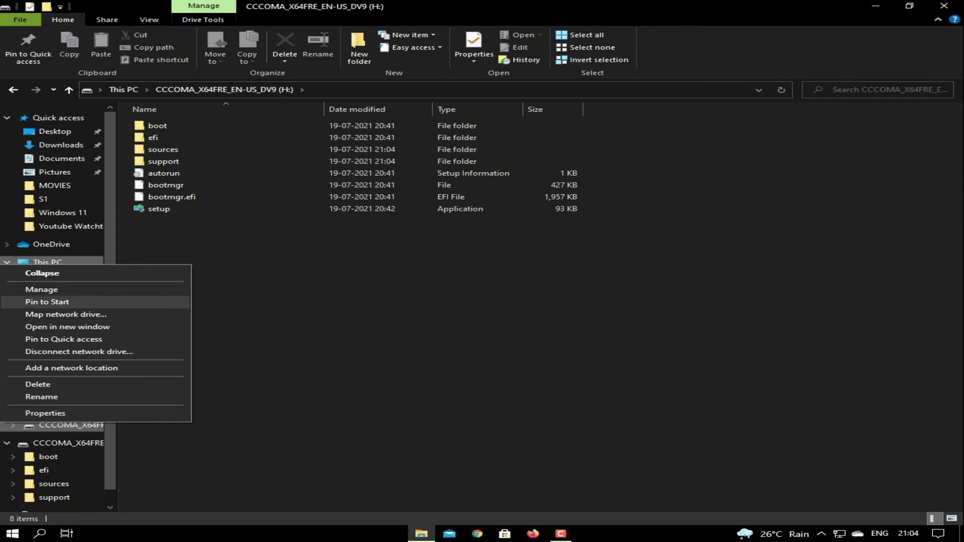
pyautogui.click(42, 289)
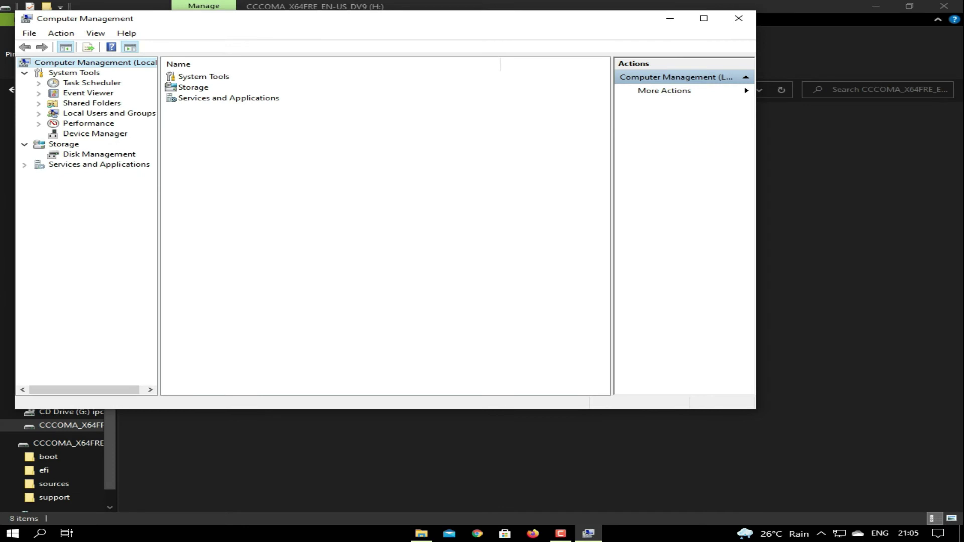
pyautogui.click(99, 154)
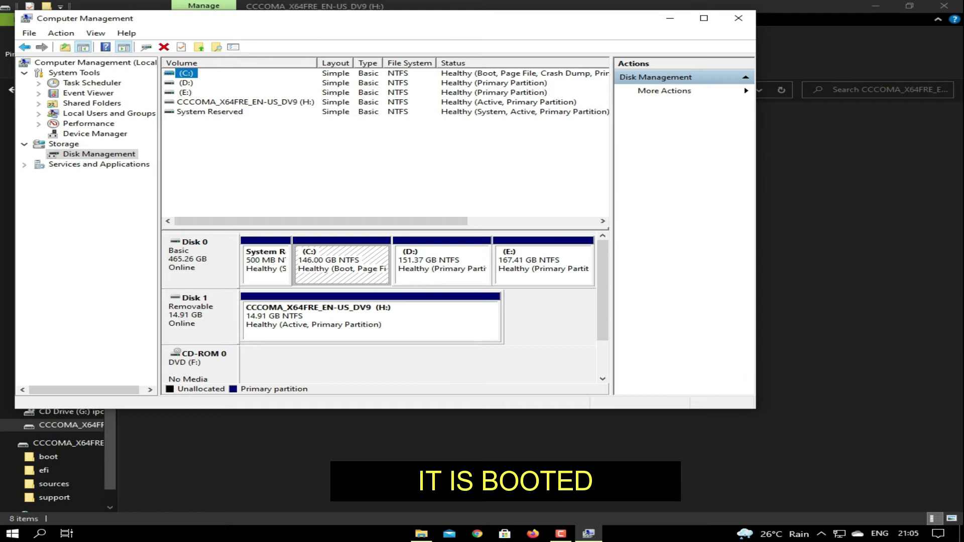
pyautogui.click(371, 321)
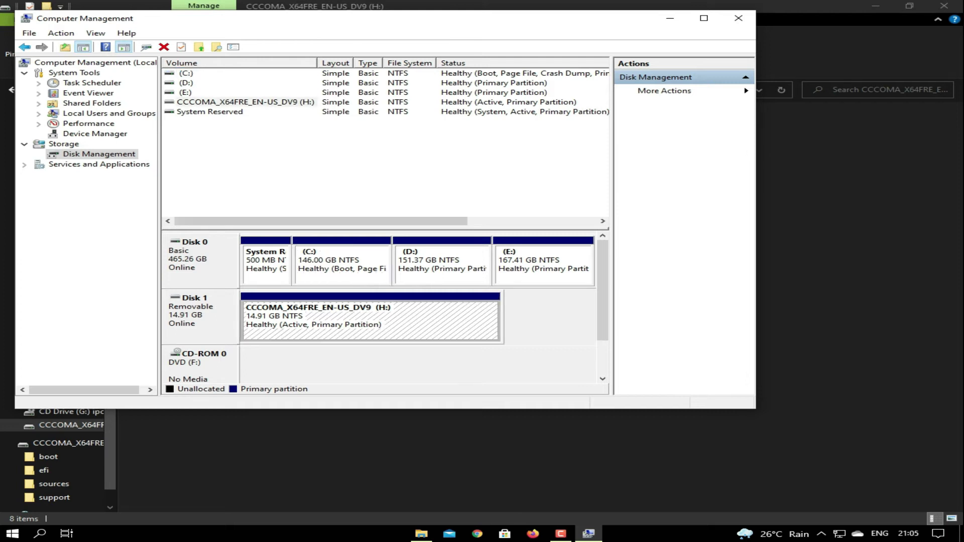
pyautogui.click(738, 18)
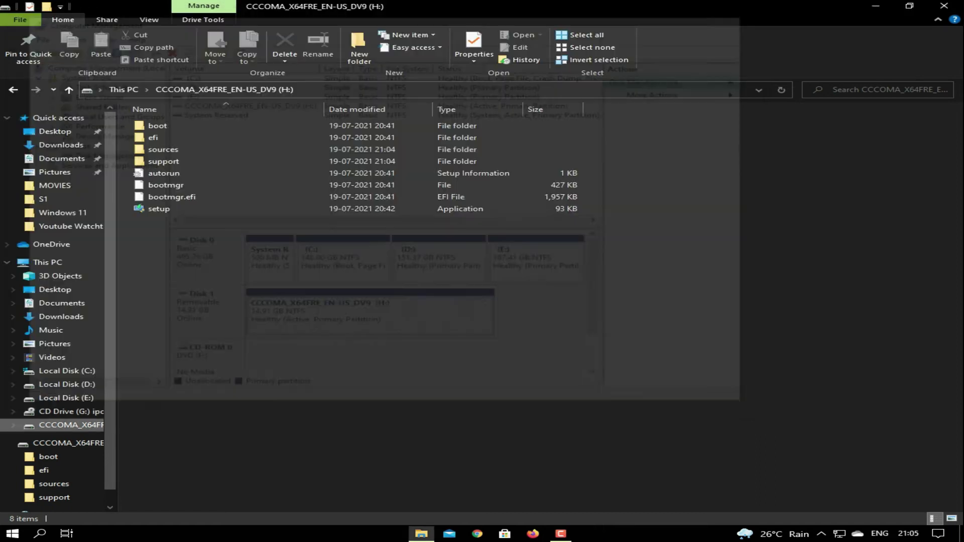
# - Return to the This PC overview and refresh its list of drives
pyautogui.hotkey('alt', 'Up')
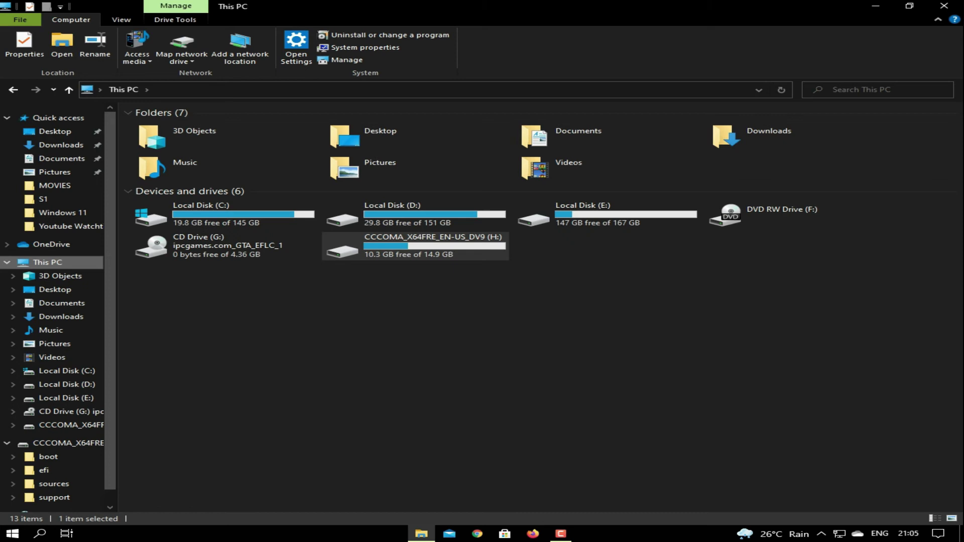
pyautogui.rightClick(456, 291)
pyautogui.click(494, 337)
pyautogui.rightClick(481, 309)
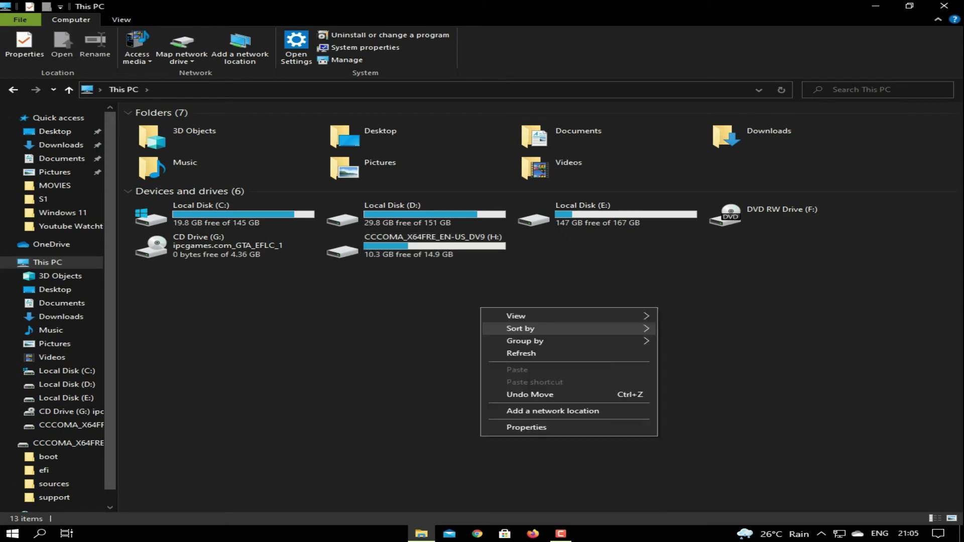
pyautogui.click(521, 353)
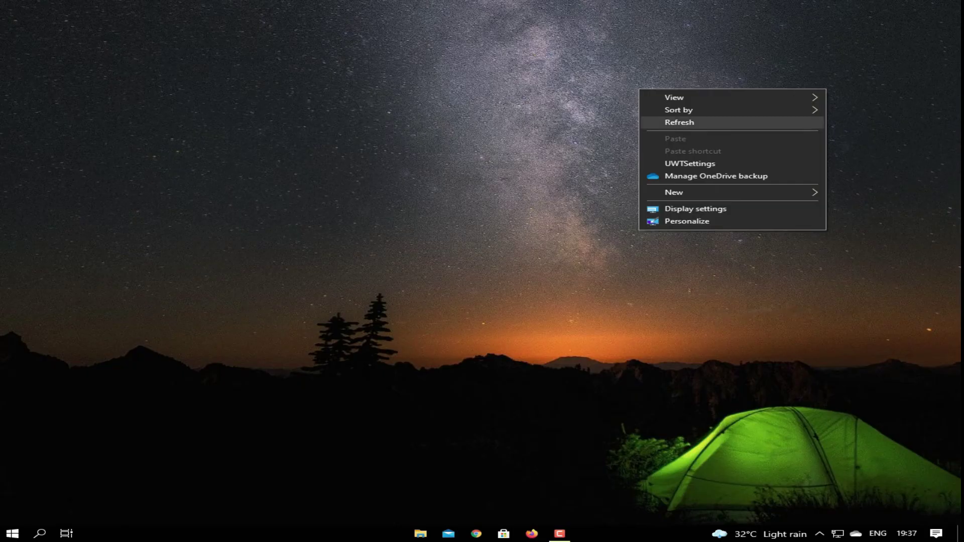
# - Open Computer Management for This PC from a new File Explorer window and show Disk Management
pyautogui.click(675, 123)
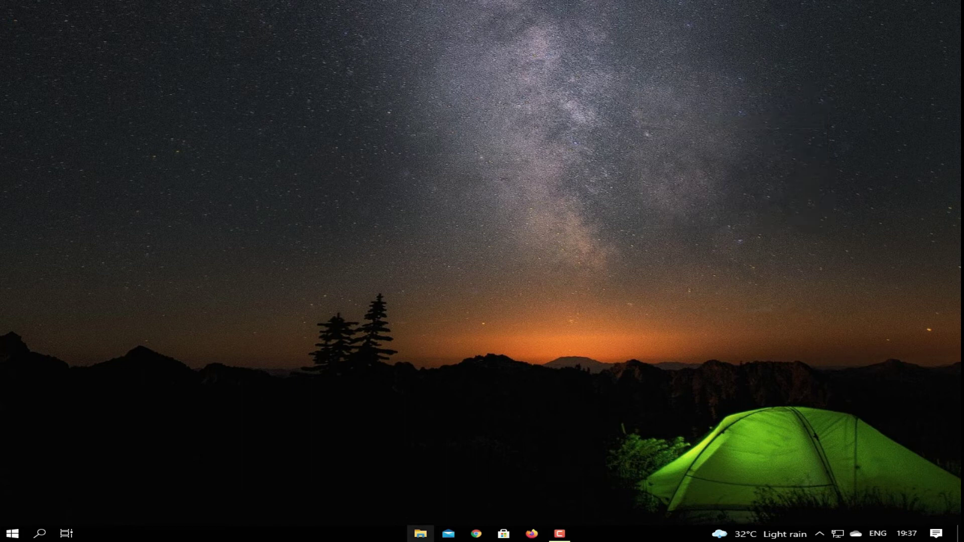
pyautogui.click(420, 534)
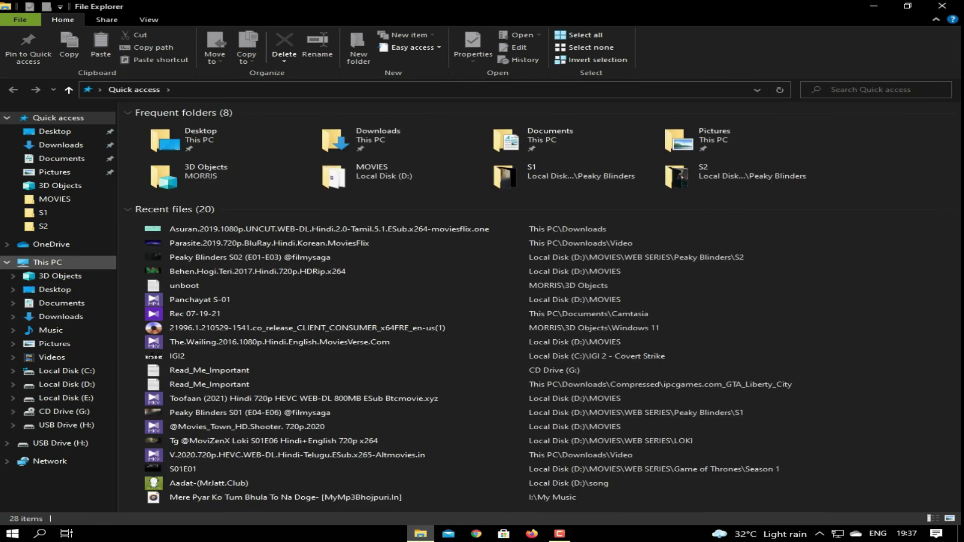
pyautogui.hotkey('shift', 'F10')
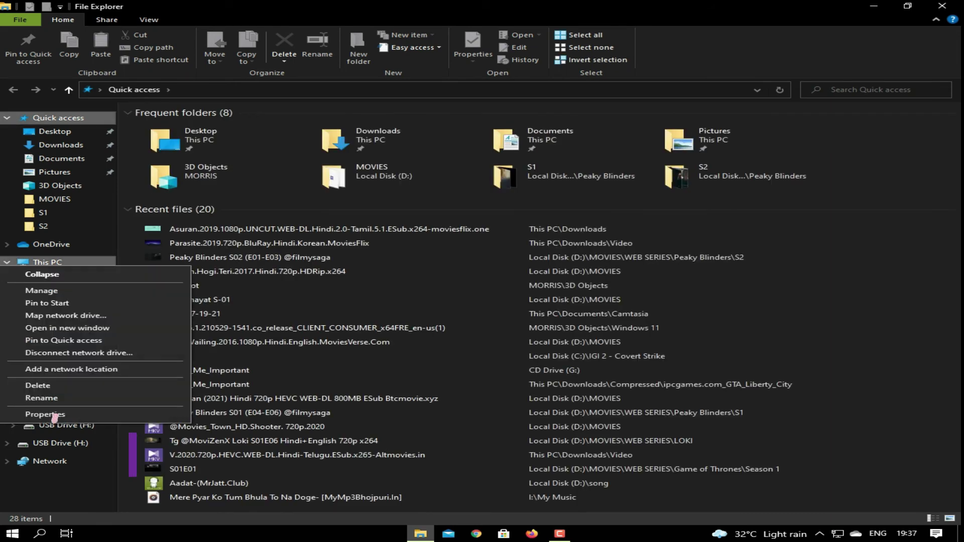
pyautogui.press('Return')
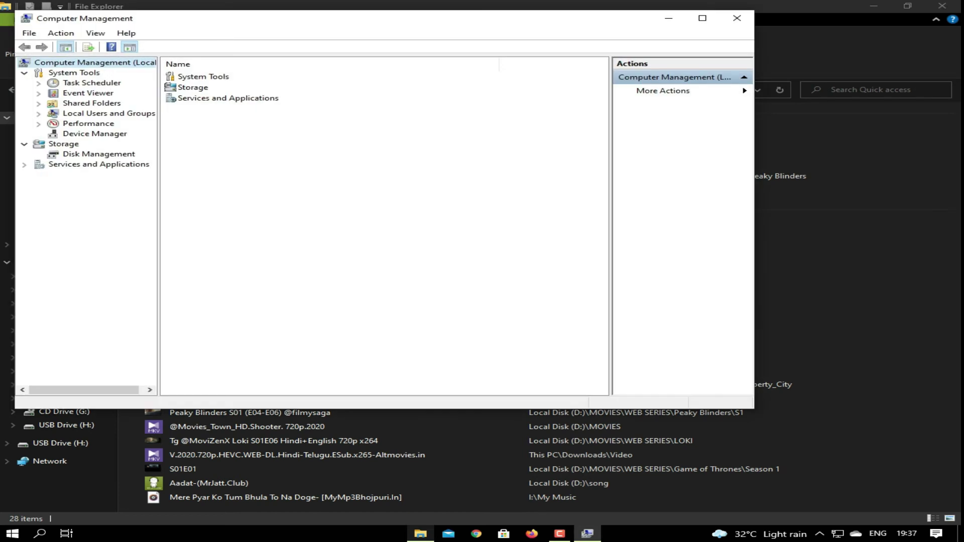
pyautogui.moveTo(351, 18); pyautogui.dragTo(455, 85)
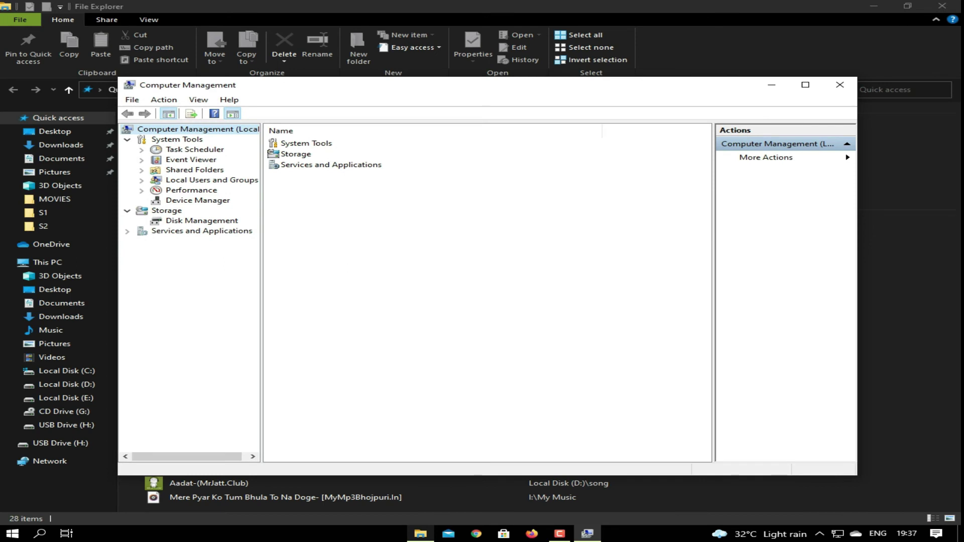
pyautogui.click(202, 220)
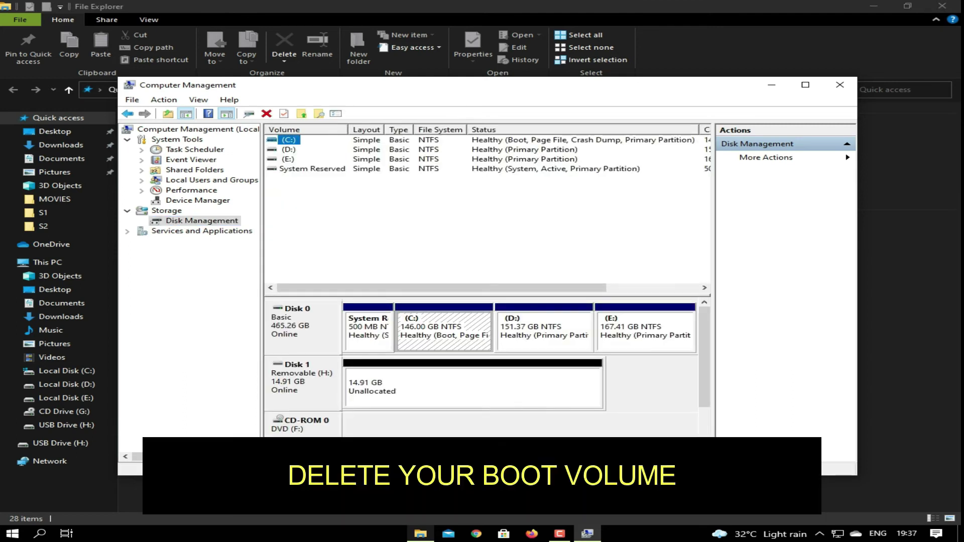
# - Start a new simple volume on Disk 1's unallocated space, using the full 15265 MB and assigning drive letter I
pyautogui.rightClick(446, 387)
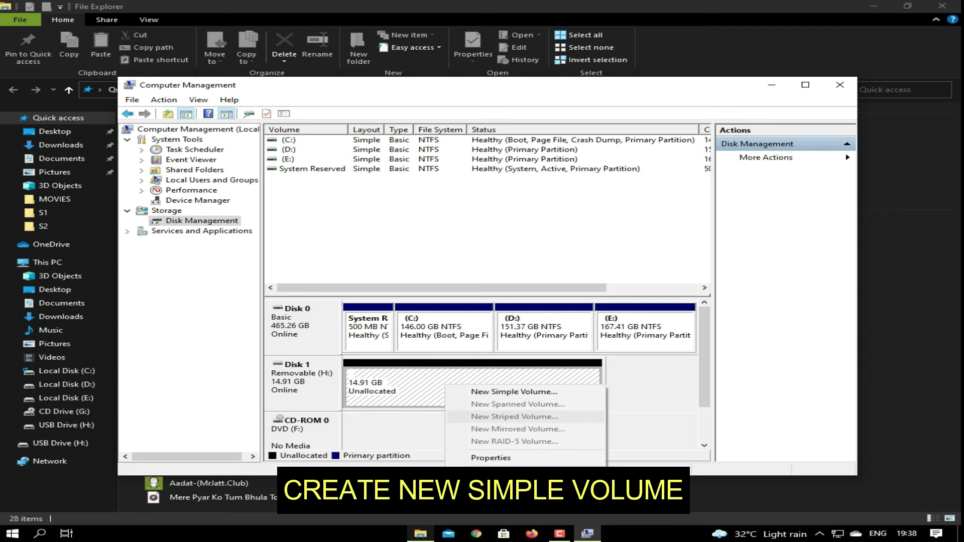
pyautogui.click(513, 391)
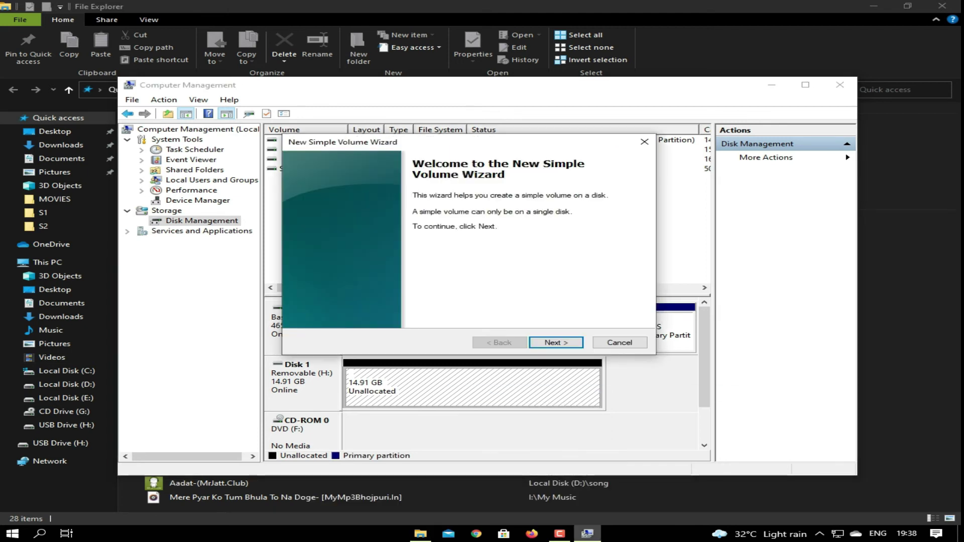
pyautogui.click(556, 342)
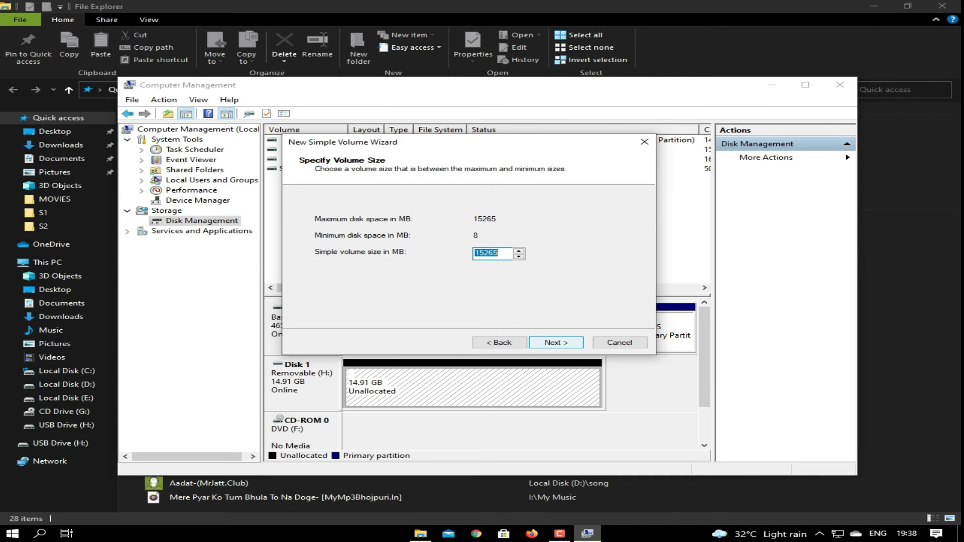
pyautogui.click(556, 342)
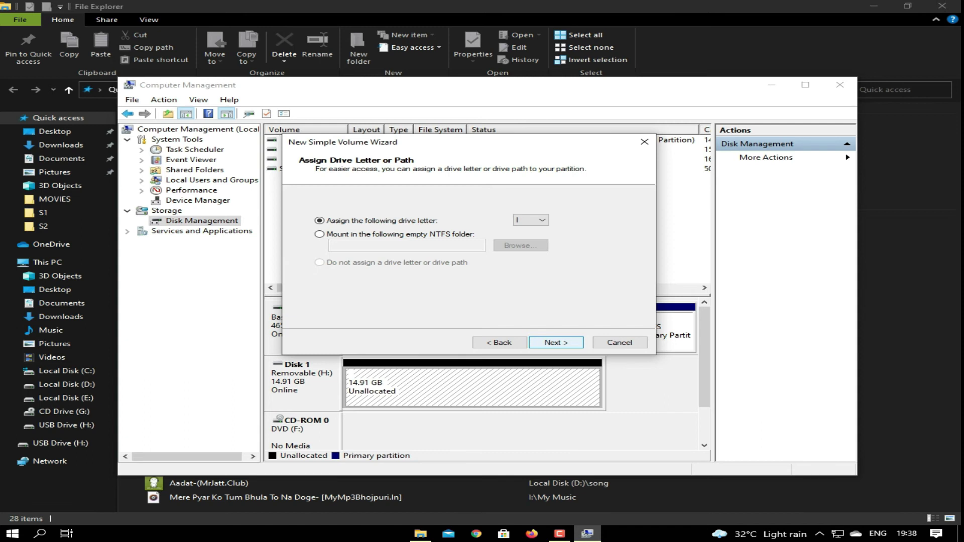
pyautogui.press('Return')
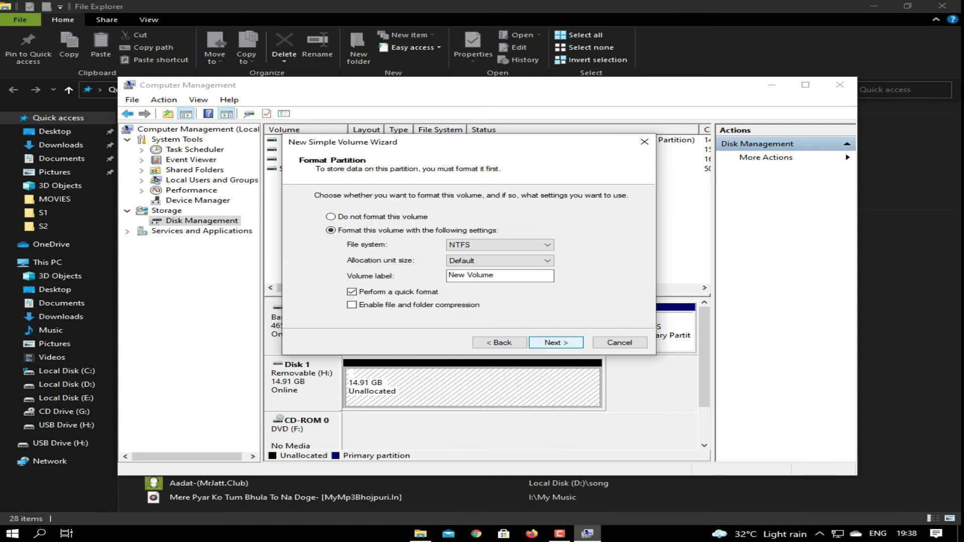
# - Set the volume label to the owner's name in capitals and create the volume with an NTFS quick format and default allocation unit size
pyautogui.moveTo(497, 276); pyautogui.dragTo(447, 275)
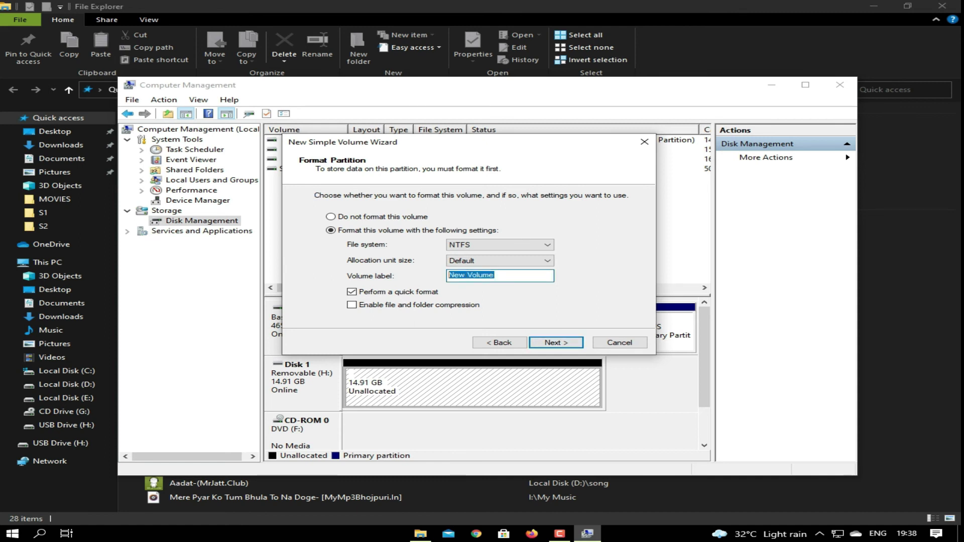
pyautogui.write('Momis')
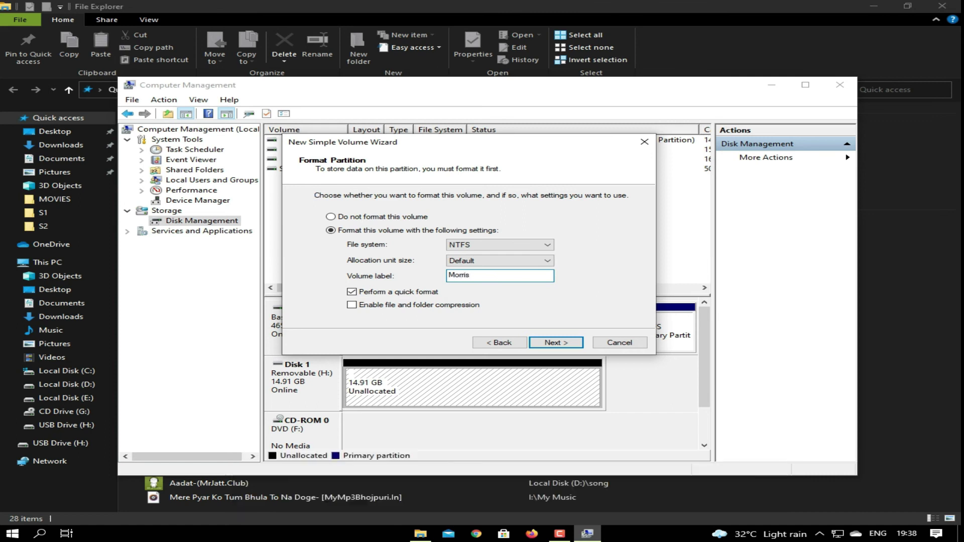
pyautogui.press('BackSpace')
pyautogui.press('BackSpace')
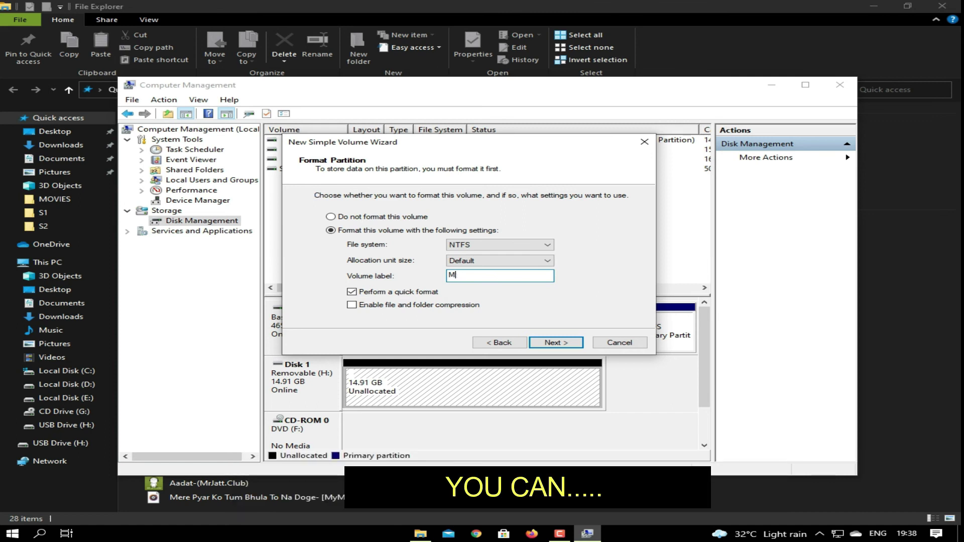
pyautogui.write('ORRIS')
pyautogui.press('Return')
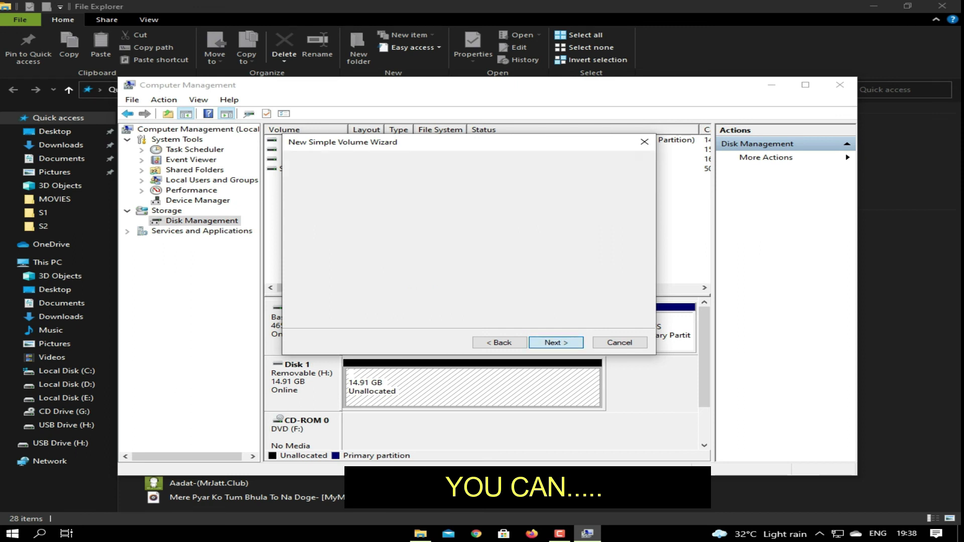
pyautogui.press('Return')
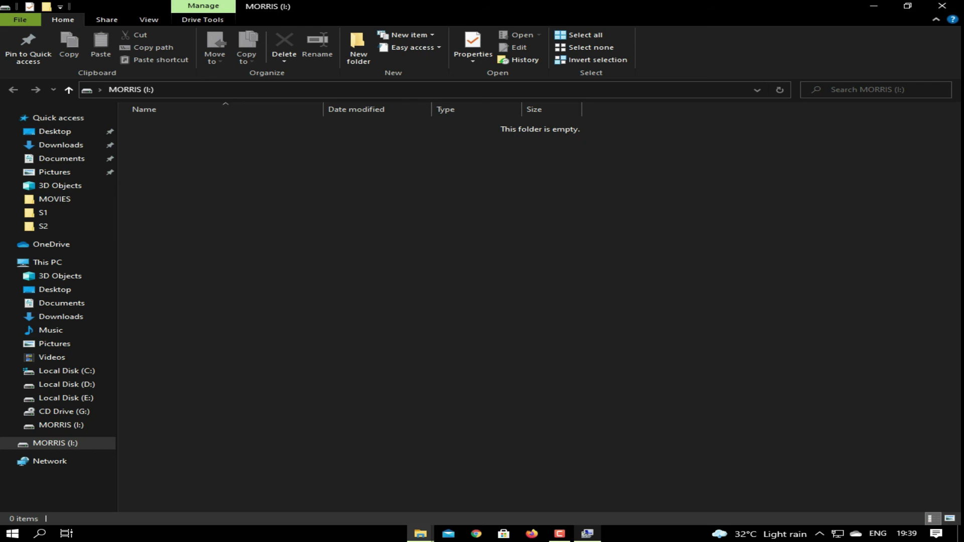
# - Close the new volume's window and Computer Management, and refresh the list of drives in This PC
pyautogui.click(942, 6)
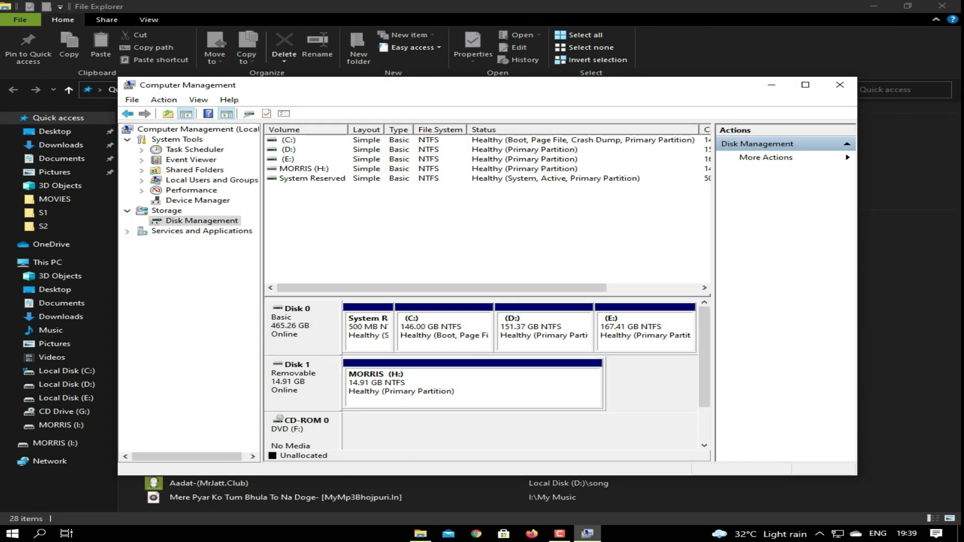
pyautogui.click(839, 85)
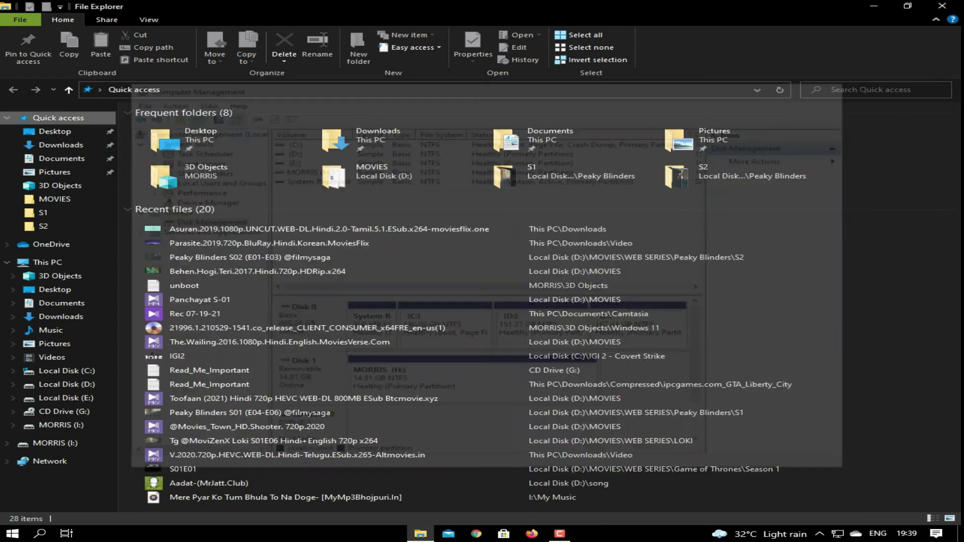
pyautogui.click(47, 262)
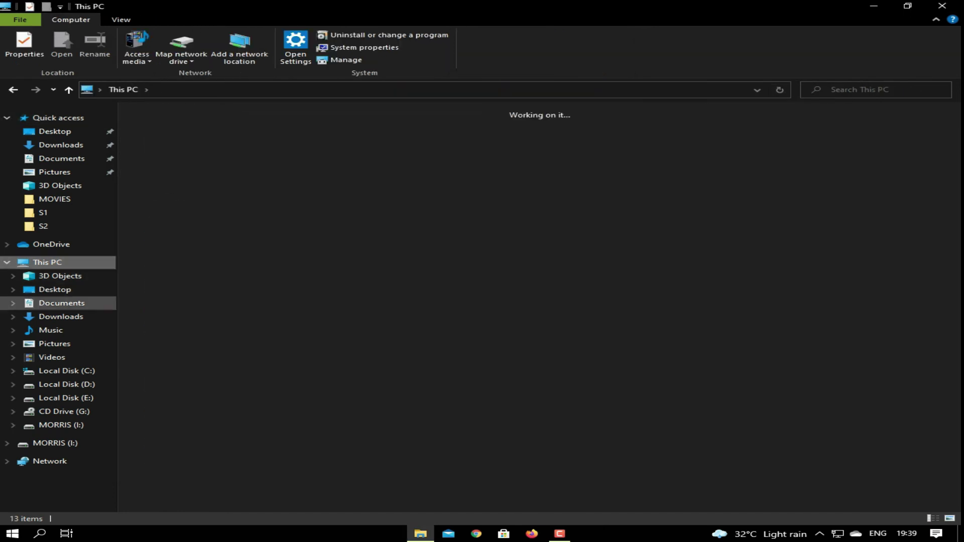
pyautogui.rightClick(455, 274)
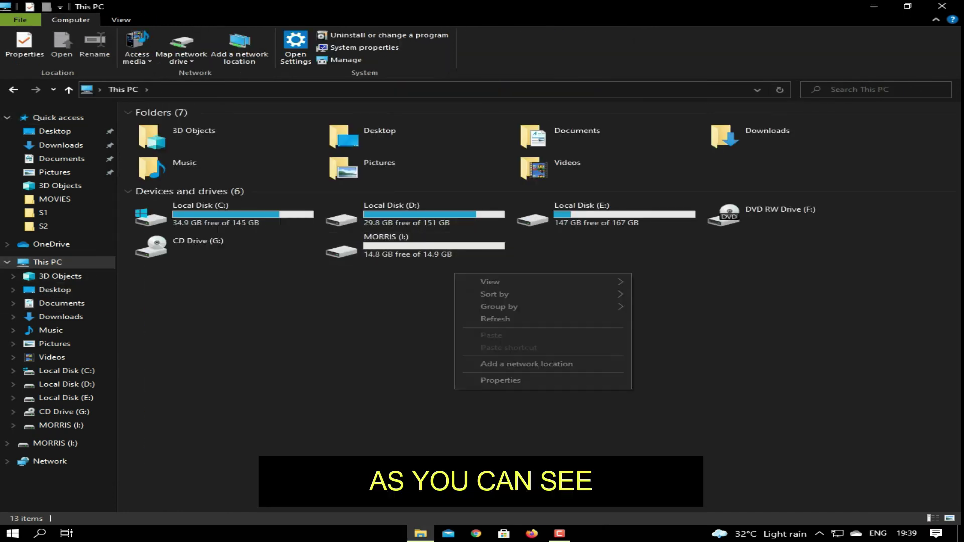
pyautogui.click(494, 319)
pyautogui.rightClick(478, 305)
pyautogui.click(519, 352)
# - Open the new I: drive from This PC, refresh its contents to check them, and return to This PC
pyautogui.click(414, 247)
pyautogui.press('Return')
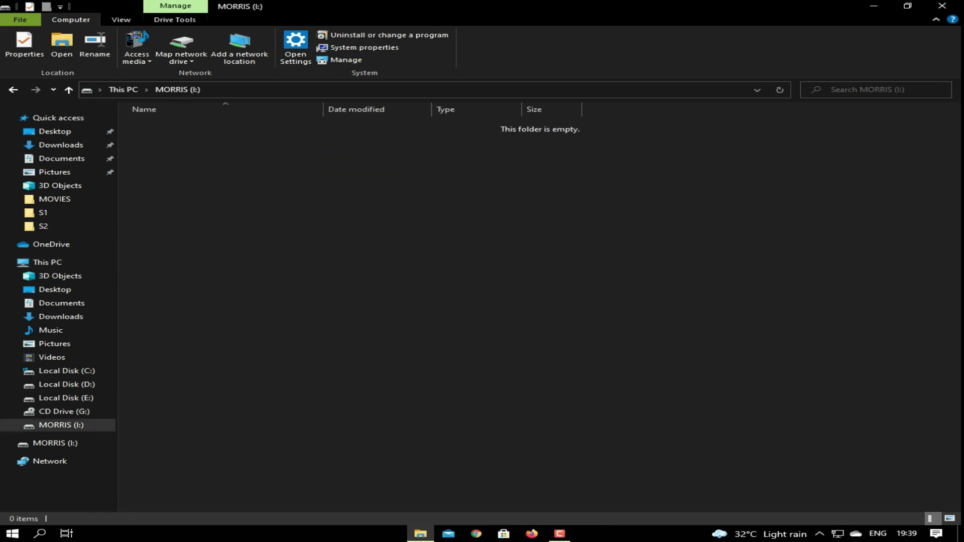
pyautogui.rightClick(386, 214)
pyautogui.click(424, 260)
pyautogui.rightClick(383, 227)
pyautogui.click(423, 272)
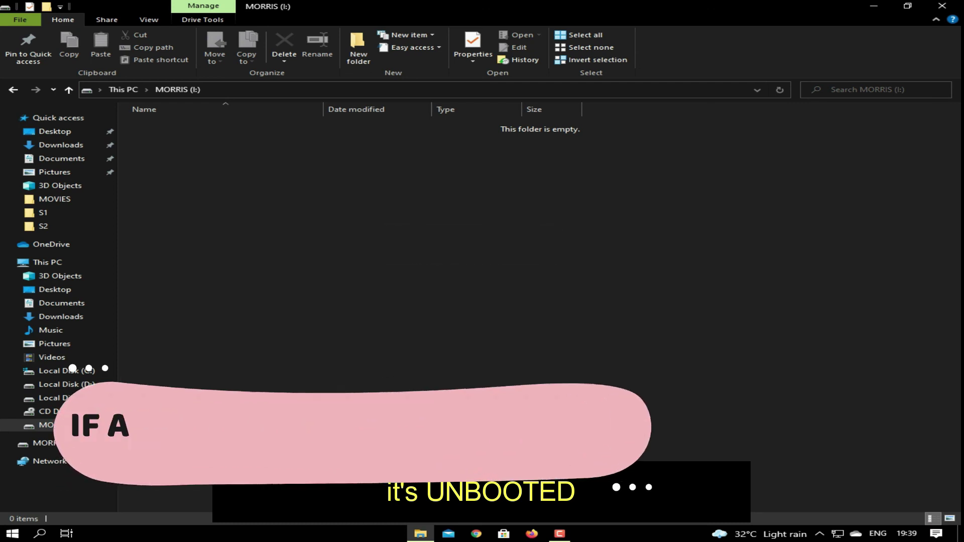
pyautogui.rightClick(395, 259)
pyautogui.click(434, 306)
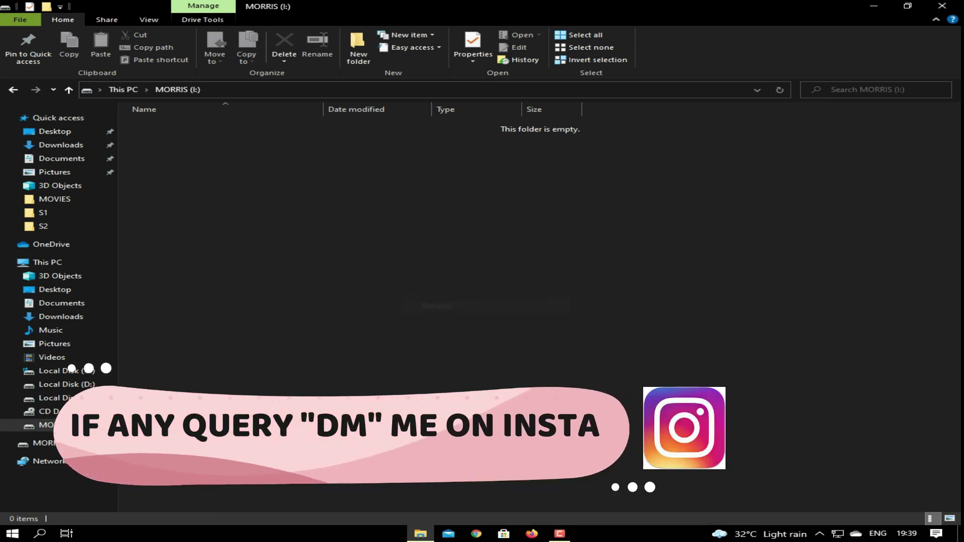
pyautogui.hotkey('alt', 'Up')
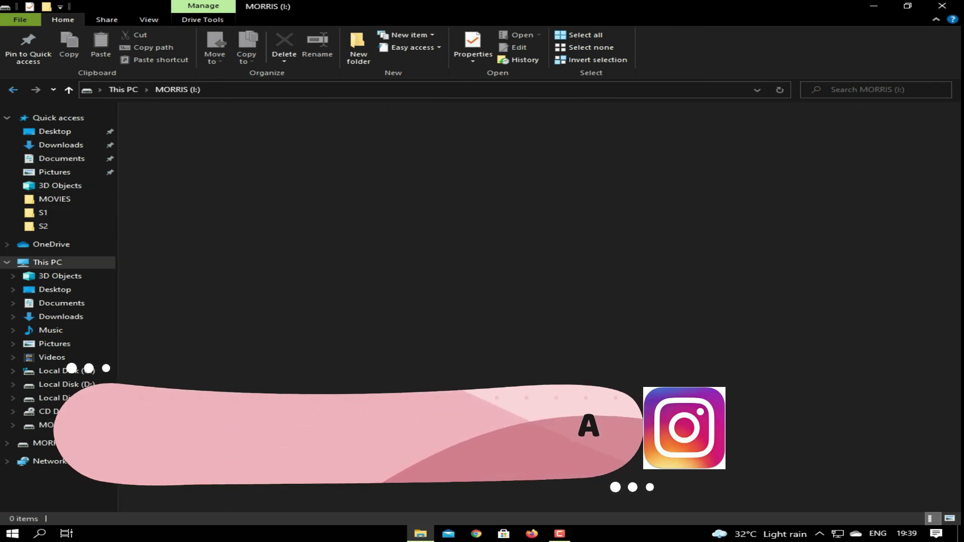